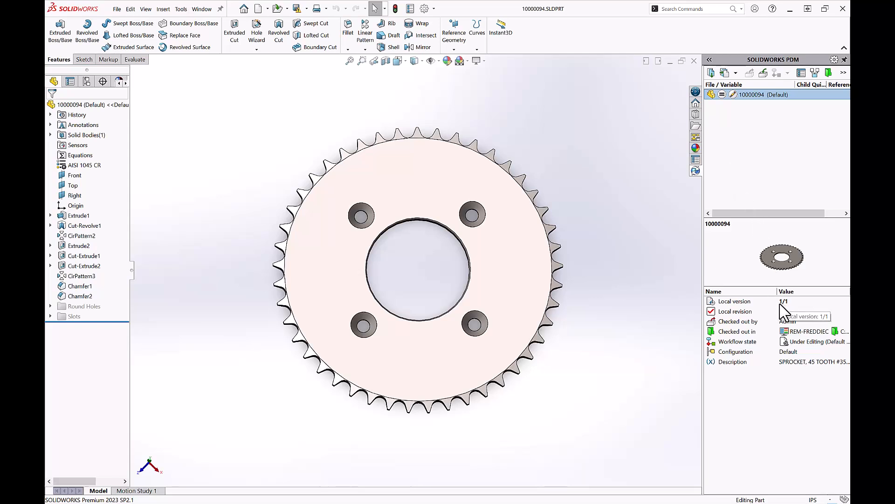
# Unsuppress the Round Holes folder in the sprocket part 10000094
pyautogui.rightClick(103, 307)
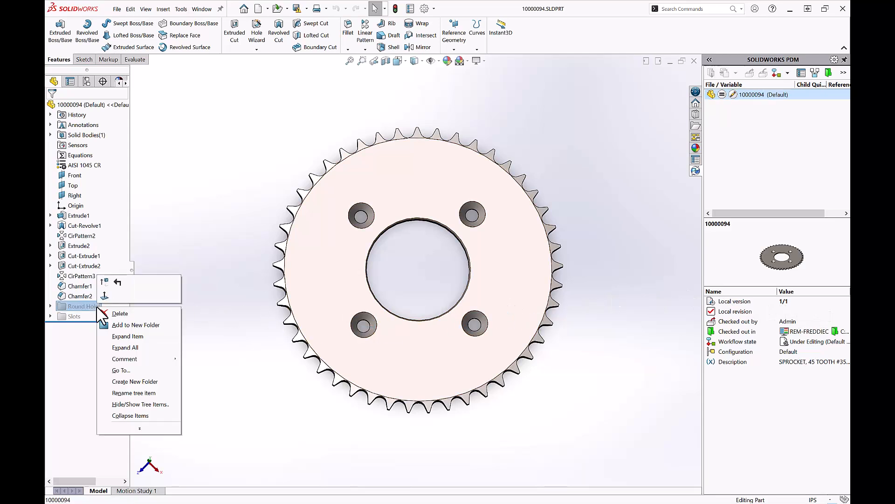
pyautogui.click(104, 282)
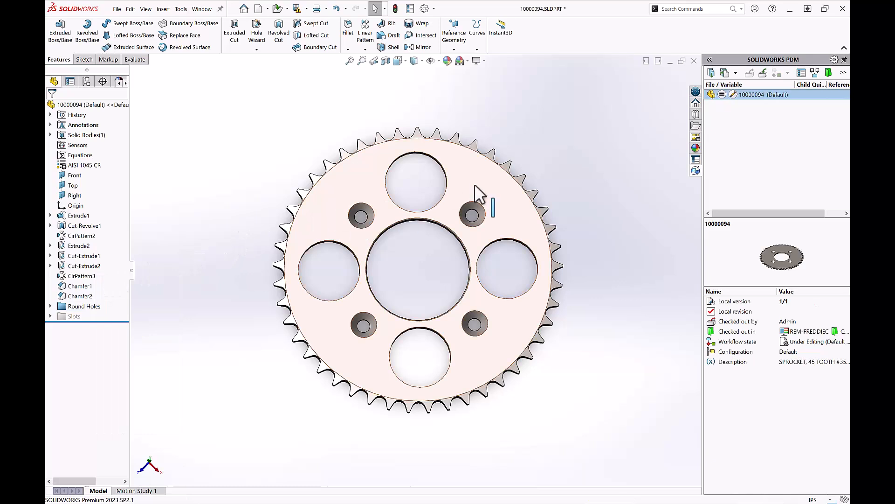
# Check in the sprocket part 10000094 without a comment, keeping it checked out for further editing
pyautogui.click(763, 74)
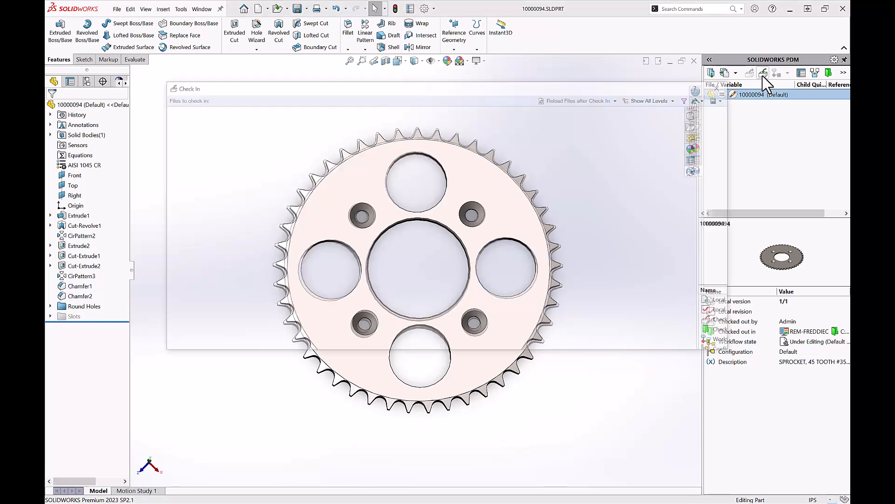
pyautogui.moveTo(368, 111); pyautogui.dragTo(411, 110)
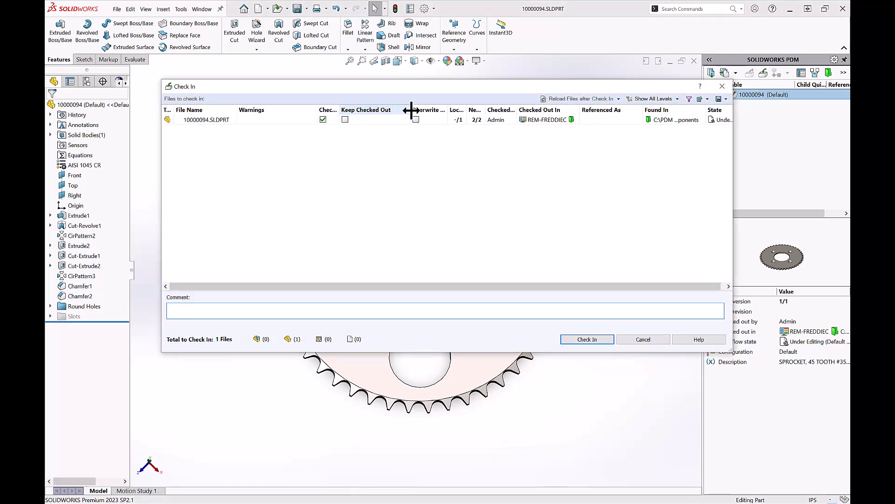
pyautogui.click(364, 115)
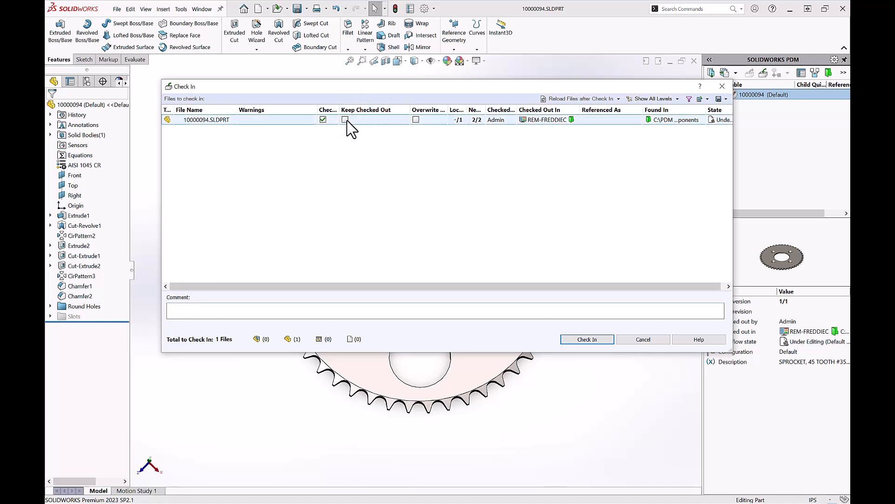
pyautogui.click(345, 119)
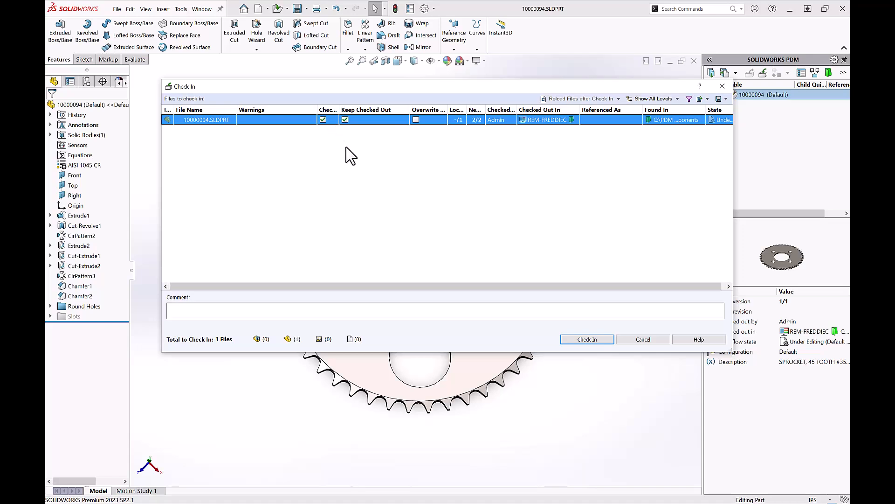
pyautogui.click(346, 119)
pyautogui.click(540, 314)
pyautogui.click(577, 339)
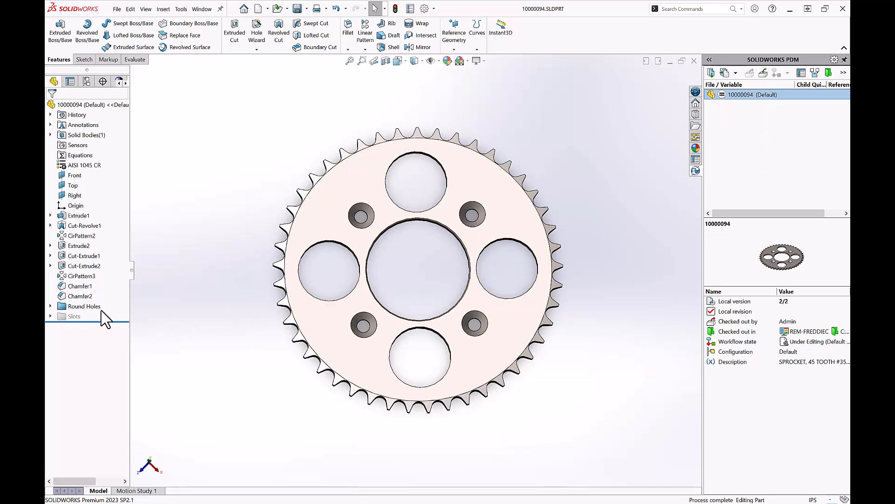
# Suppress the Round Holes folder and unsuppress the Slots folder in the sprocket
pyautogui.rightClick(91, 306)
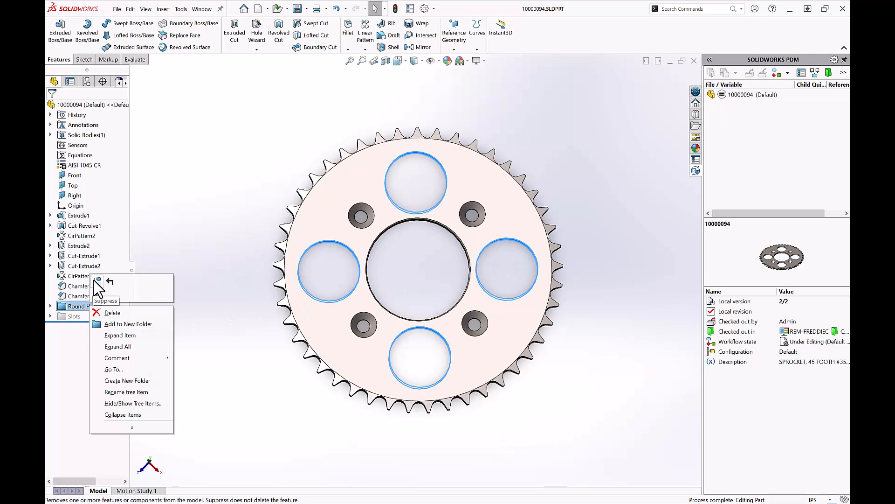
pyautogui.click(97, 295)
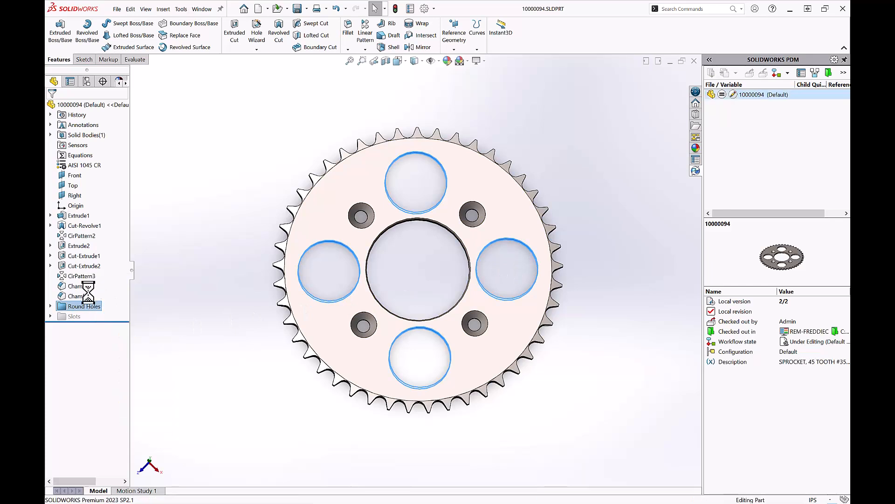
pyautogui.rightClick(74, 317)
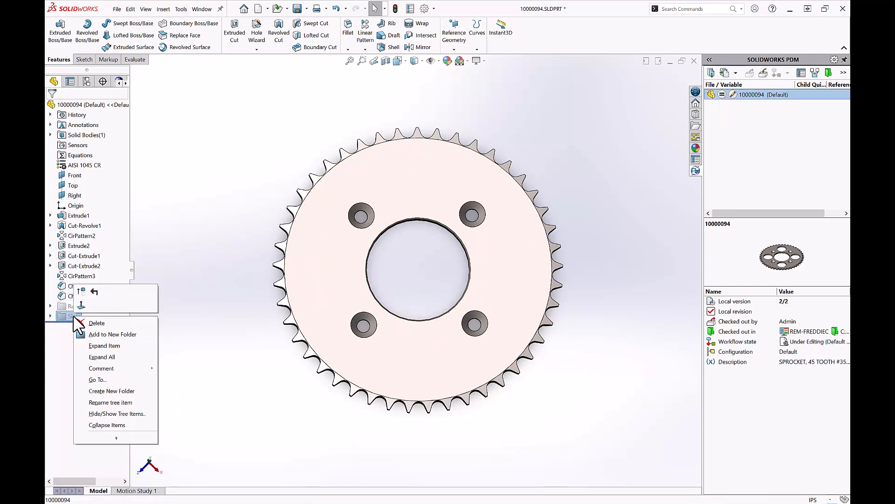
pyautogui.click(81, 293)
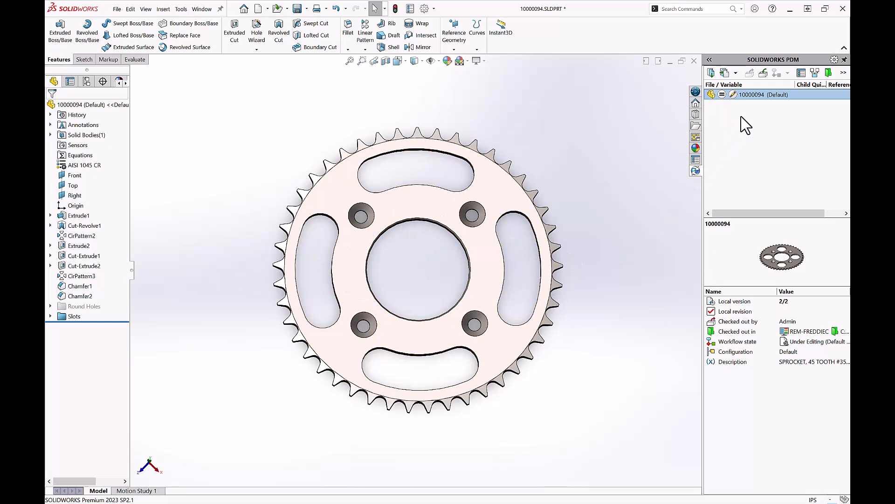
# Check in the sprocket part with the comment "Slots" and close it to return to the assembly
pyautogui.click(764, 75)
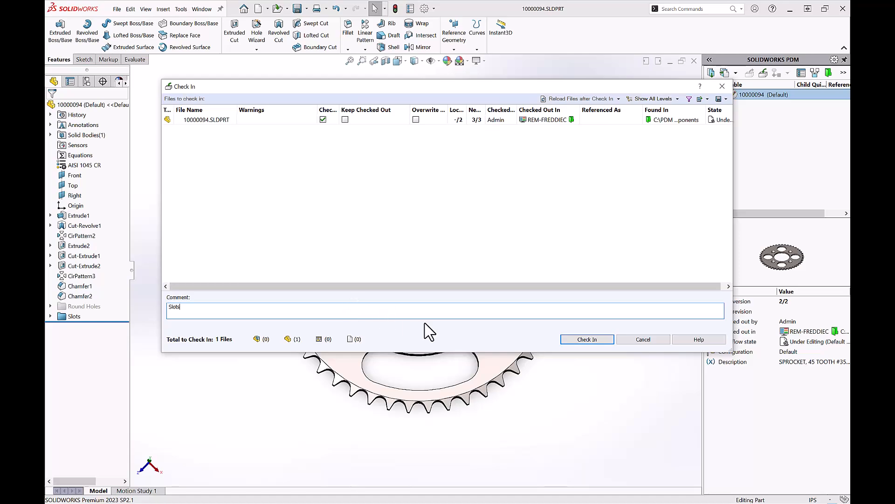
pyautogui.click(583, 340)
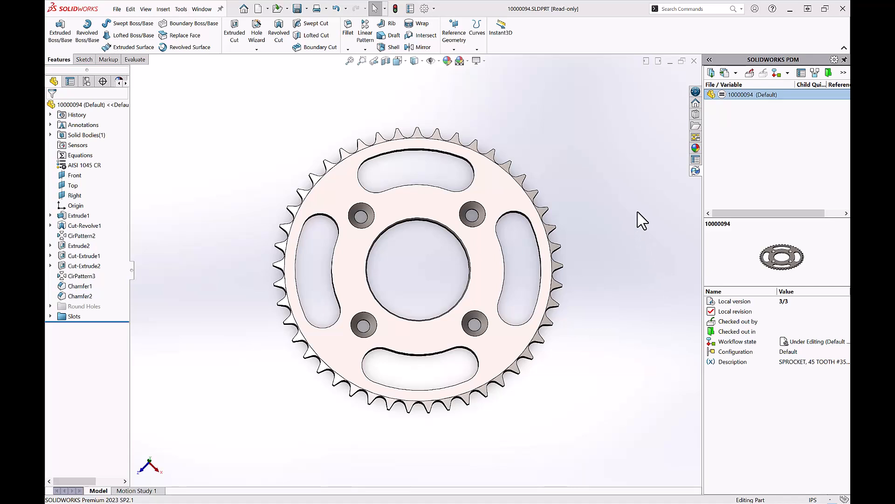
pyautogui.click(694, 62)
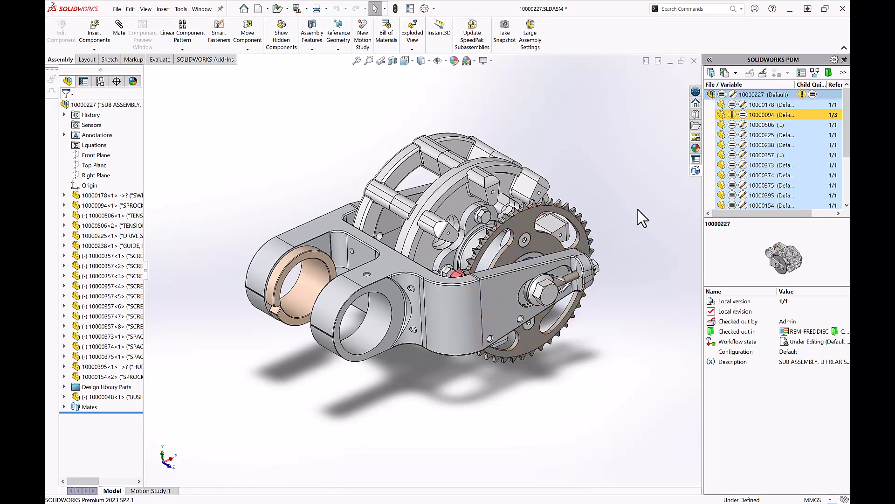
# Select the sprocket 10000094 in the vault file list and show the weight annotation in the assembly view
pyautogui.click(763, 115)
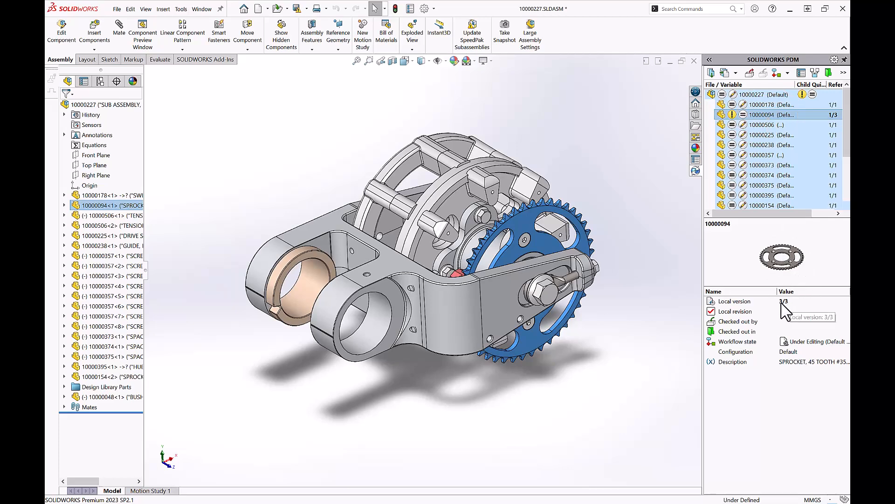
pyautogui.click(445, 61)
pyautogui.click(439, 136)
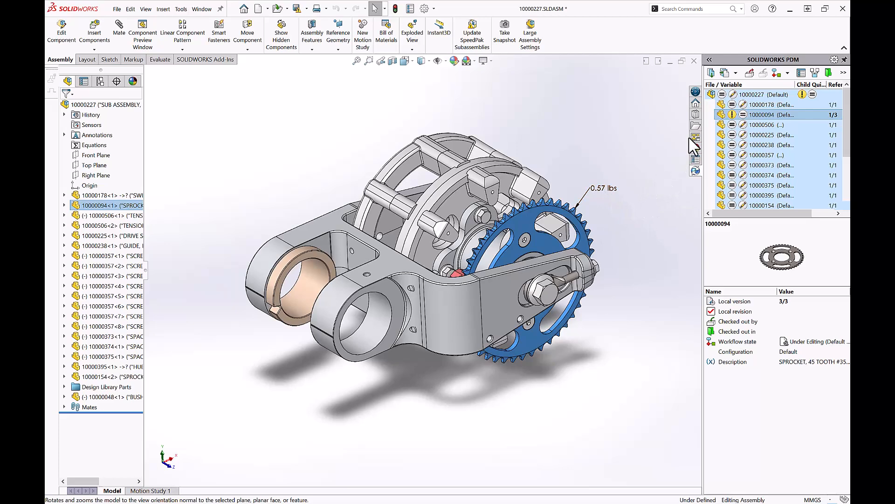
# Get version 1, "<Created>", of the sprocket 10000094 from the vault into the open assembly
pyautogui.click(736, 74)
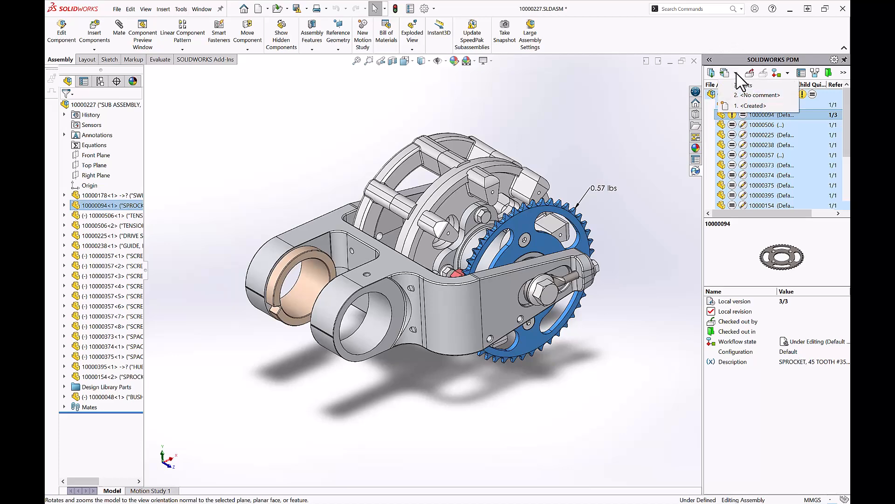
pyautogui.click(734, 106)
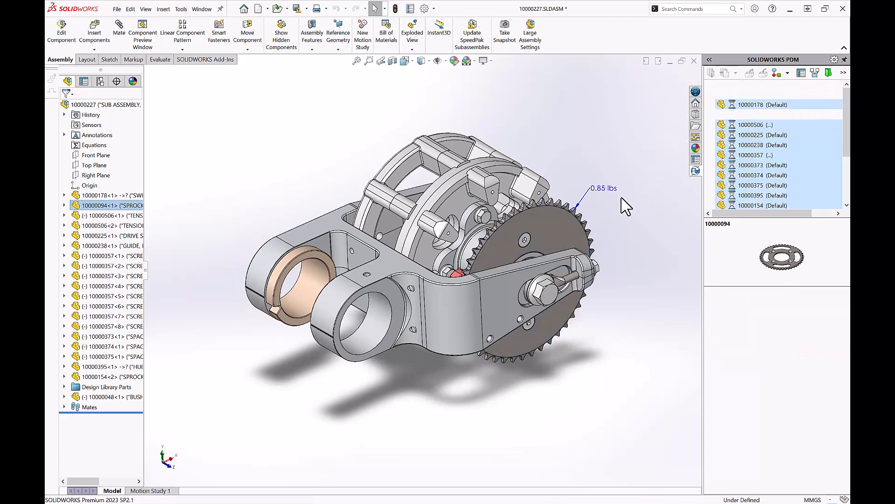
pyautogui.click(606, 192)
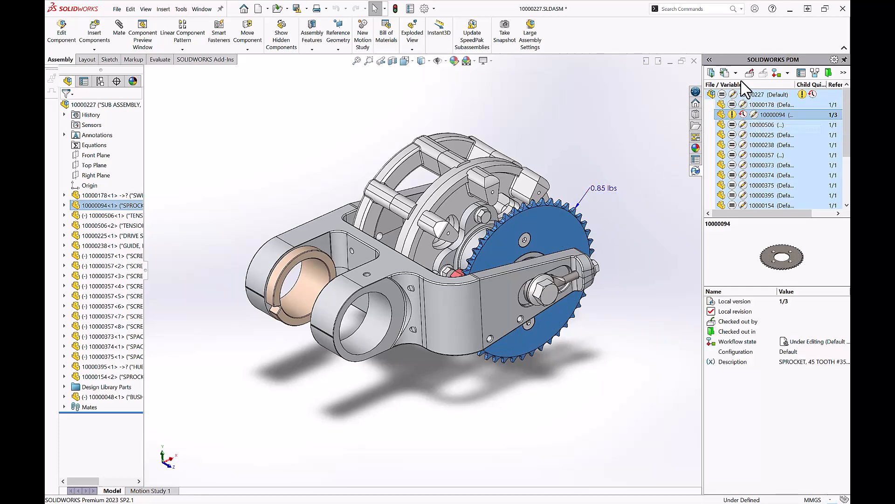
# Get version 2, "<No comment>", of the sprocket, resolving the conflict by using the version from the vault
pyautogui.moveTo(755, 114)
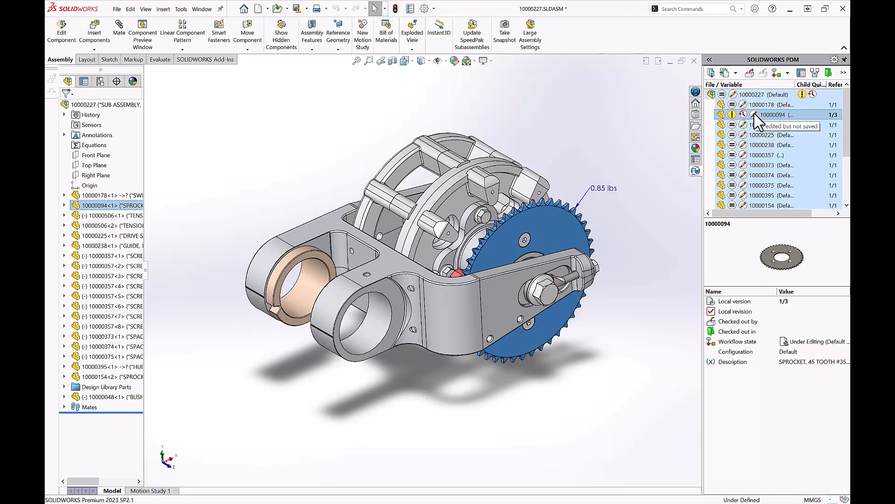
pyautogui.click(735, 73)
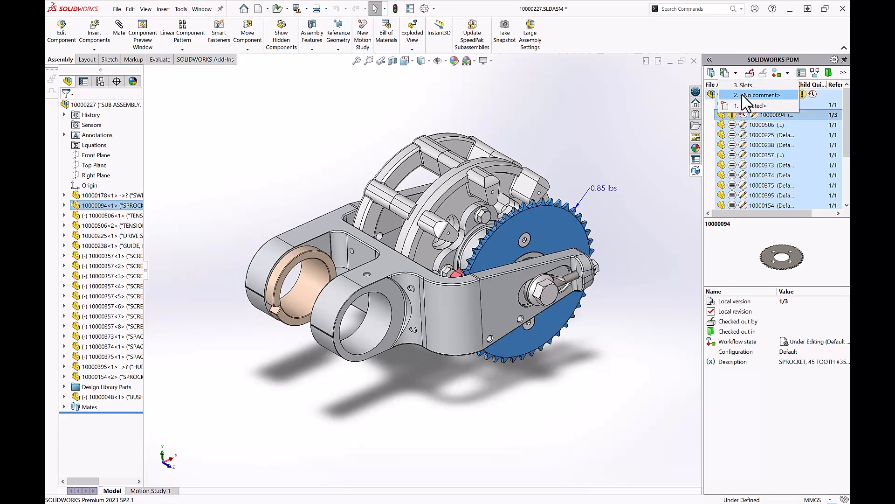
pyautogui.click(746, 95)
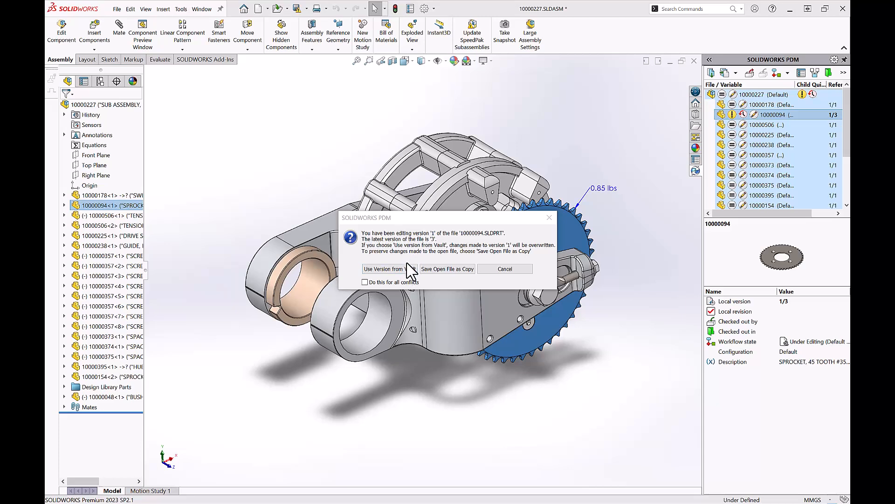
pyautogui.click(437, 271)
pyautogui.click(398, 270)
pyautogui.click(396, 269)
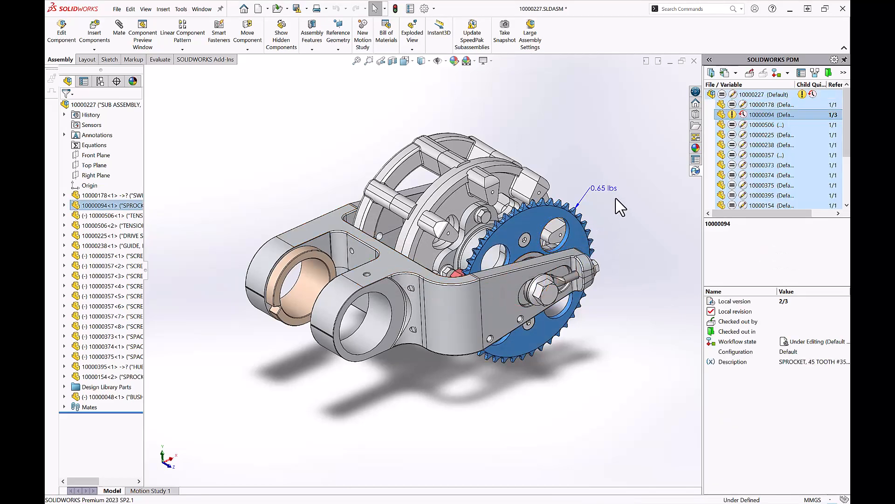
# Review the sprocket's version list without picking one, and get the latest version from the vault
pyautogui.click(730, 74)
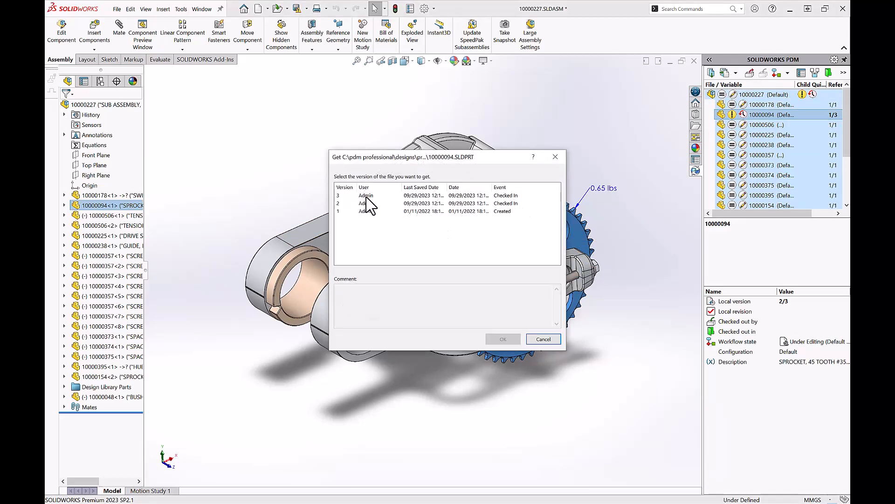
pyautogui.click(542, 339)
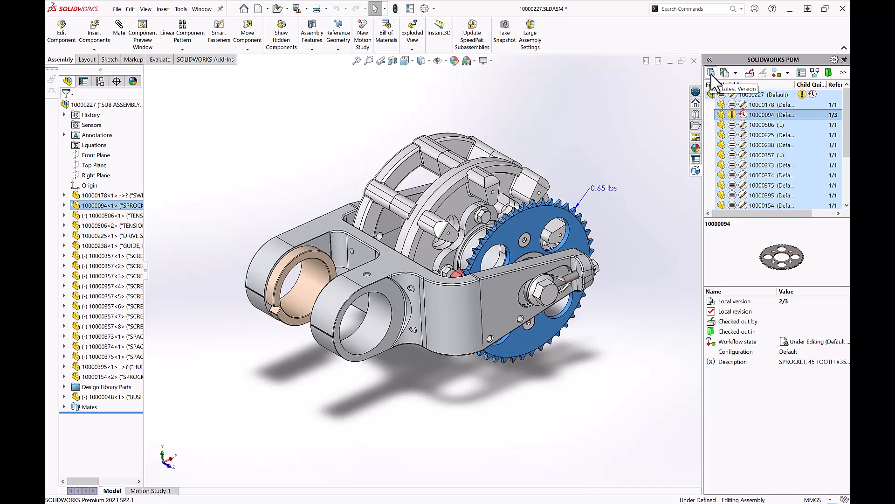
pyautogui.click(711, 73)
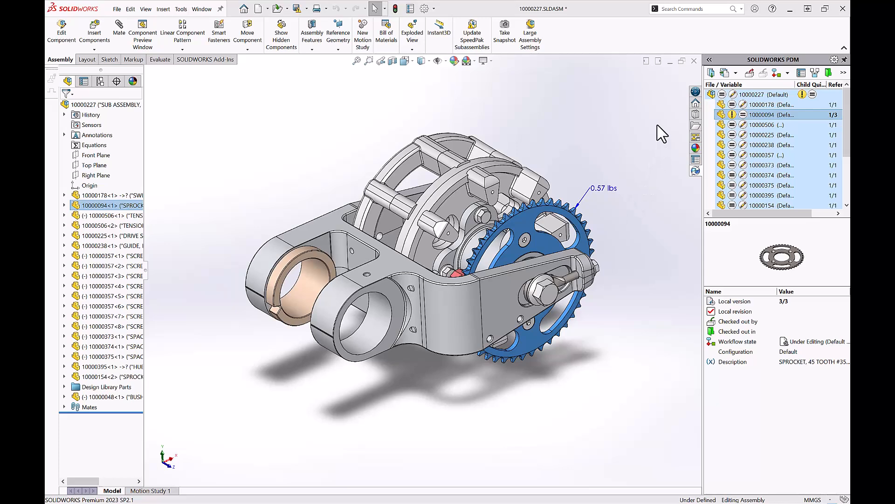
# Close the assembly without saving and select the shaded isometric view in the 10000227 drawing
pyautogui.click(694, 61)
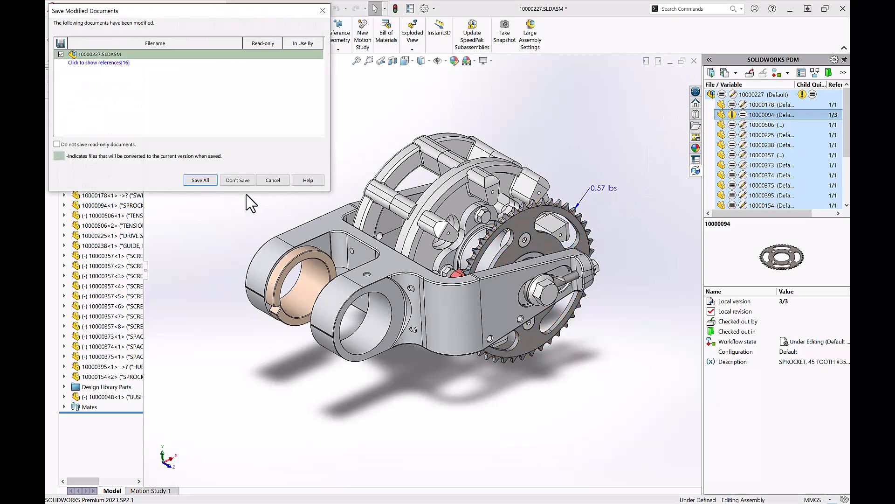
pyautogui.click(238, 180)
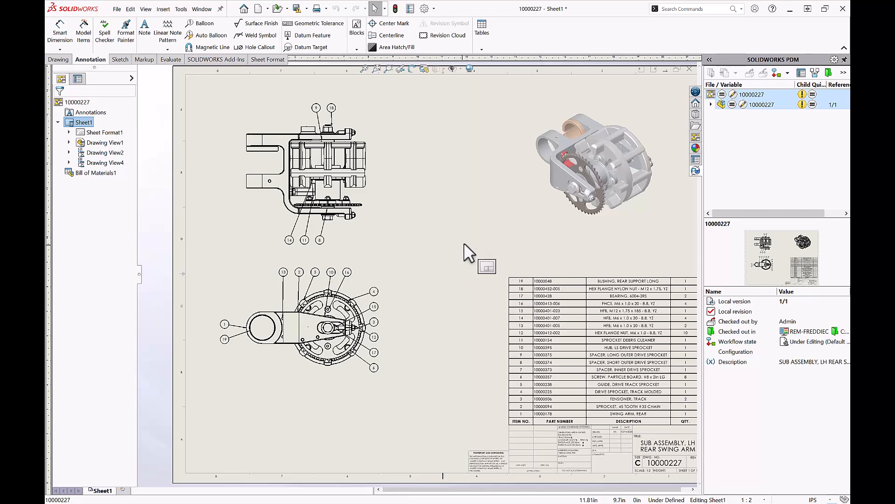
pyautogui.click(552, 215)
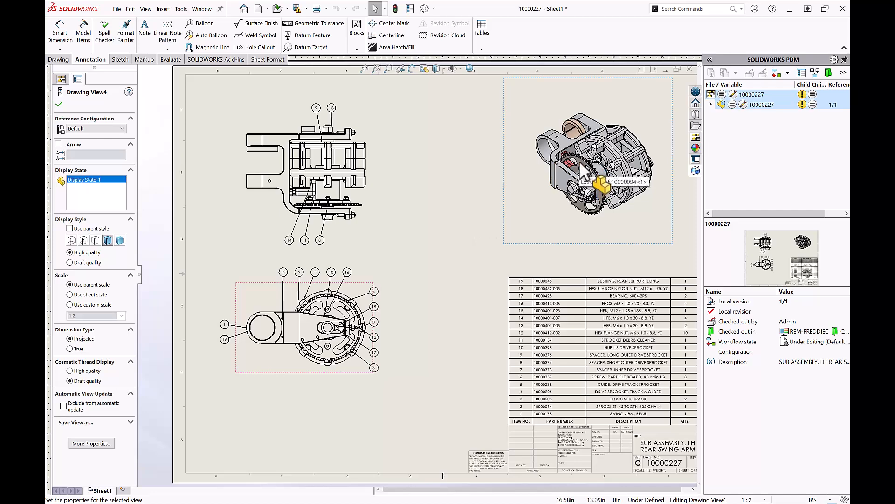
# Check in the drawing 10000227 together with its assembly, using the comment "Sprocket has been updated"
pyautogui.click(758, 96)
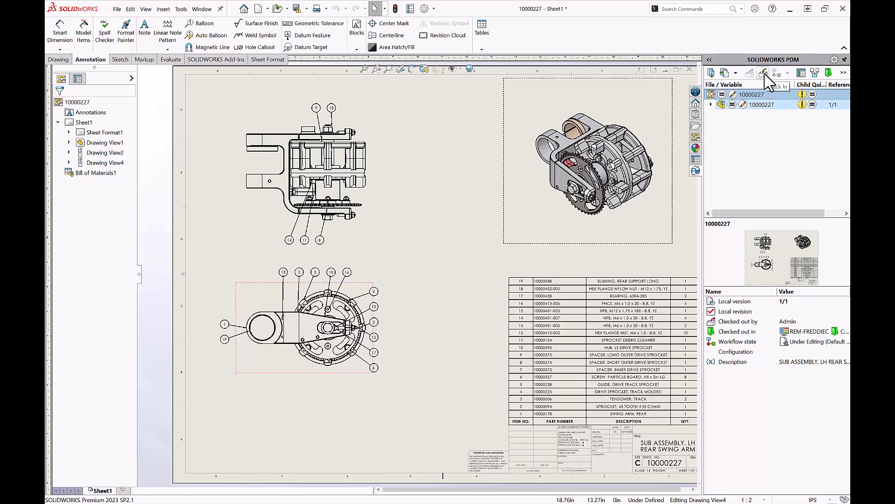
pyautogui.click(765, 74)
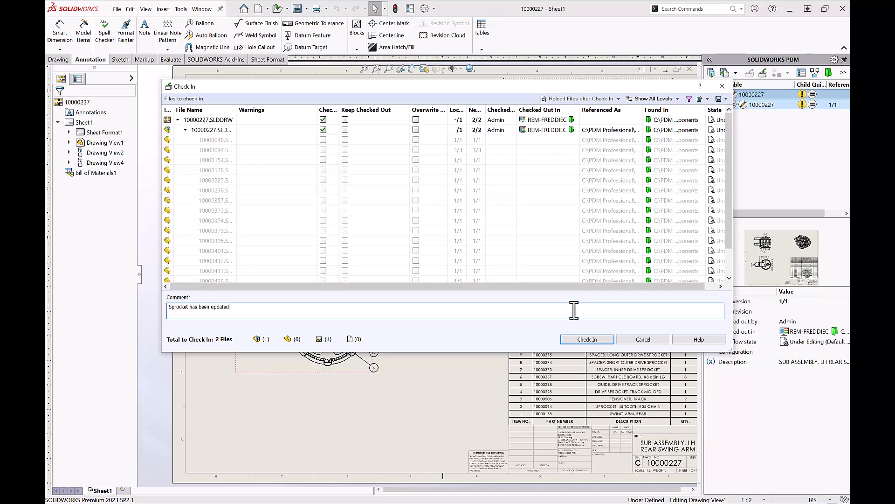
pyautogui.click(585, 340)
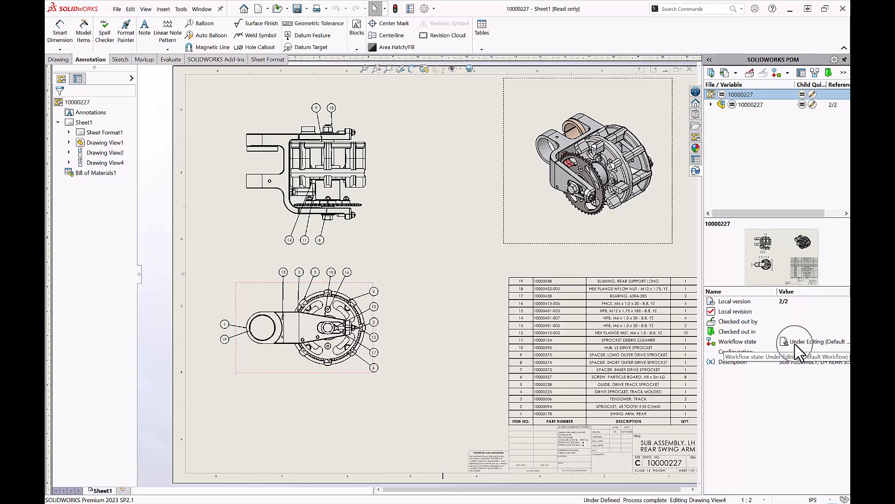
# Change the state of the drawing and its referenced files through "No Approval Required" with the comment "Sprocket has been changed"
pyautogui.click(788, 73)
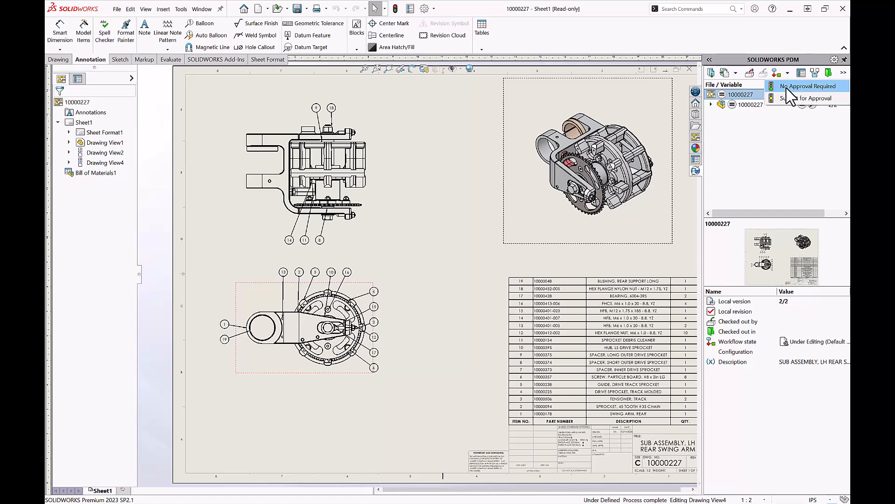
pyautogui.click(789, 86)
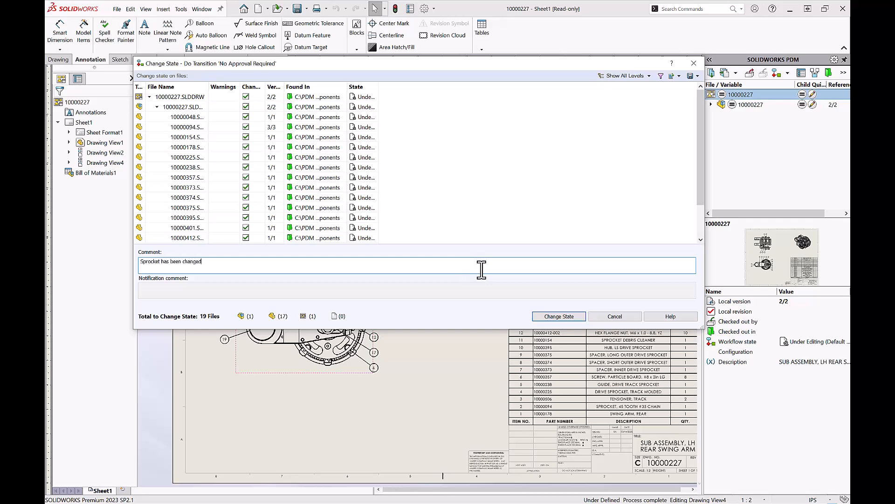
pyautogui.click(561, 318)
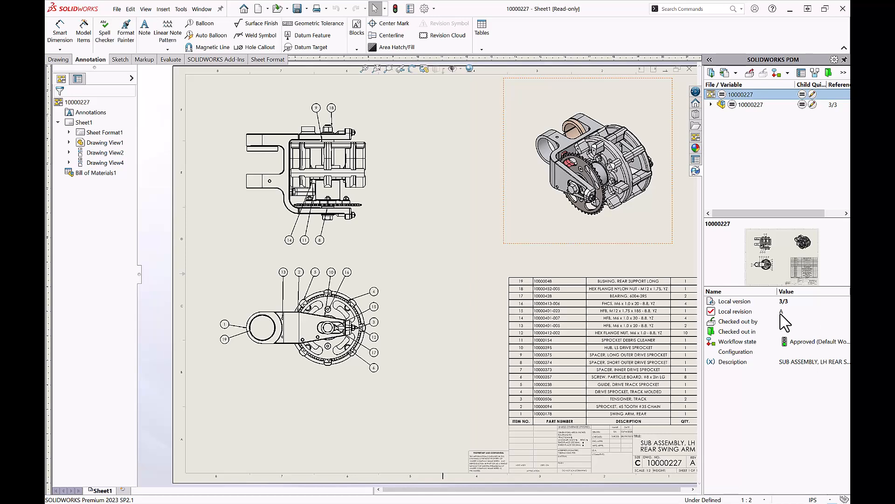
# Check the revision of drawing 10000227 on its data card, first in SOLIDWORKS and again in the vault's Components folder in File Explorer, and open its history
pyautogui.click(801, 72)
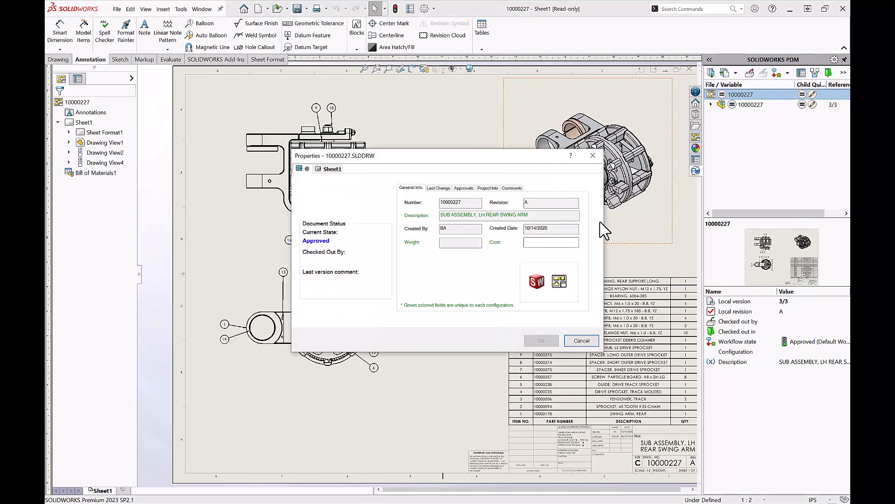
pyautogui.moveTo(542, 204); pyautogui.dragTo(517, 203)
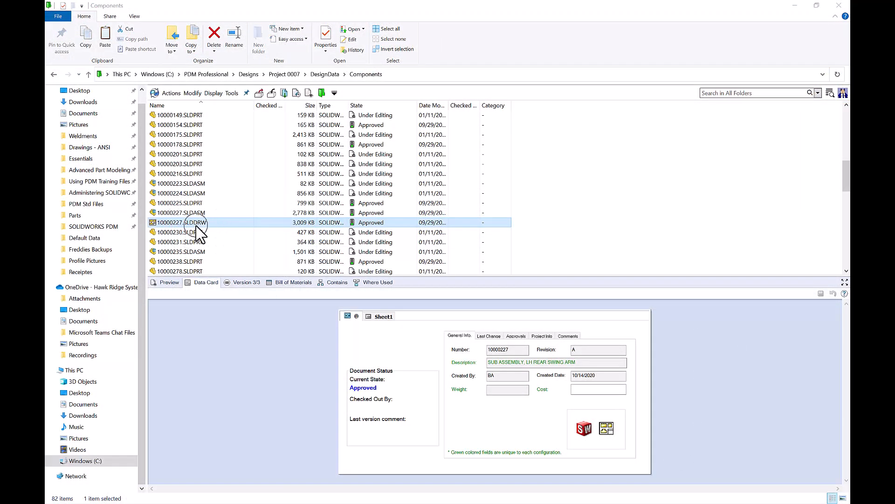
pyautogui.click(574, 351)
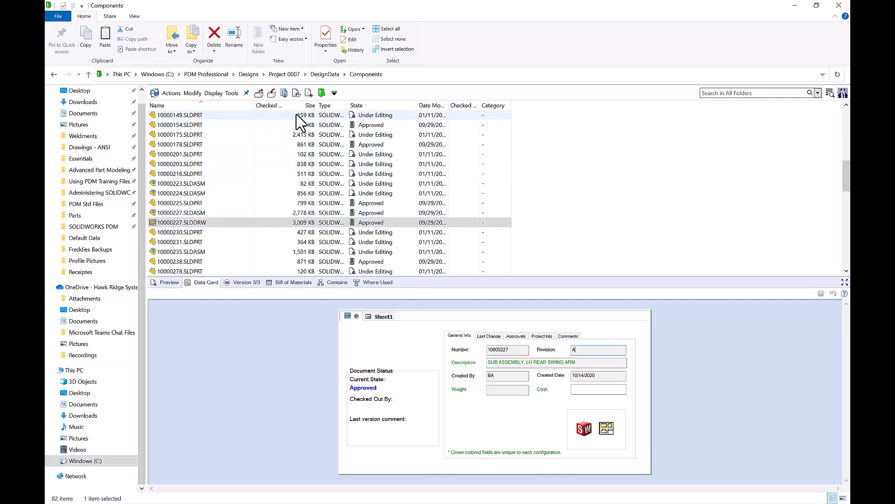
pyautogui.click(297, 93)
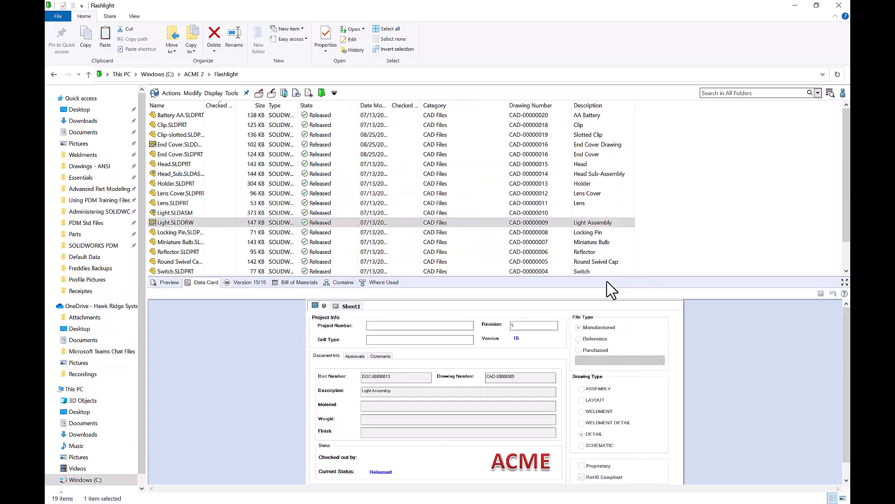
# Check the revision of Light.SLDDRW on its data card in the ACME 2 Flashlight folder and read through the drawing's history
pyautogui.click(186, 222)
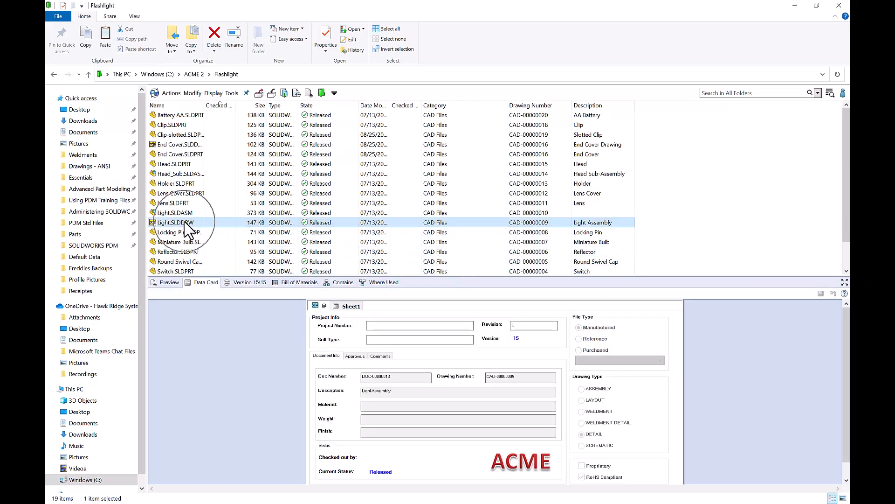
pyautogui.click(525, 325)
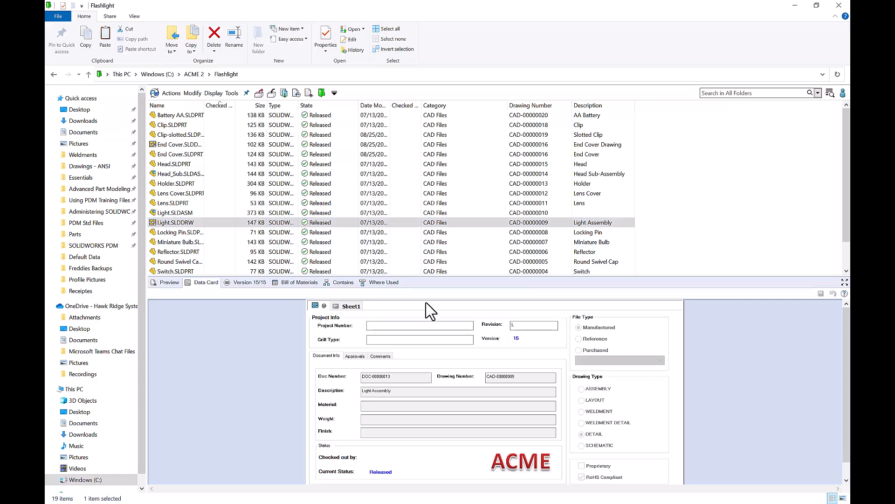
pyautogui.click(297, 93)
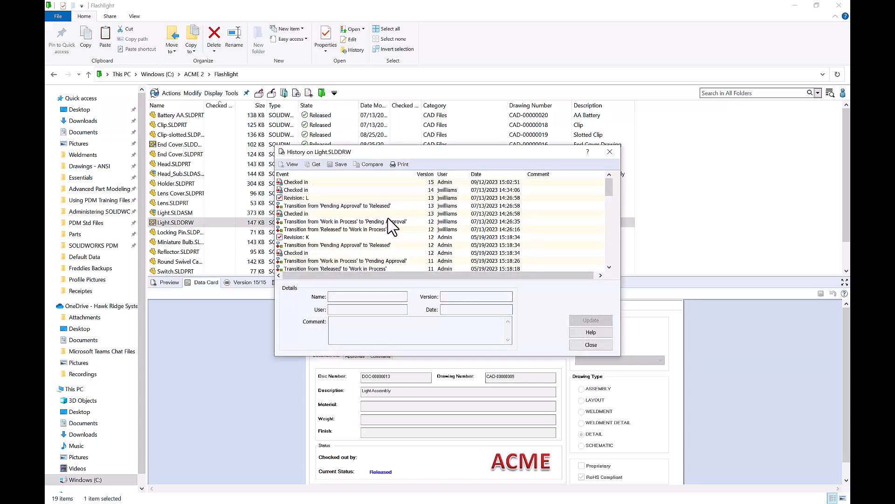
pyautogui.scroll(-10, 392, 228)
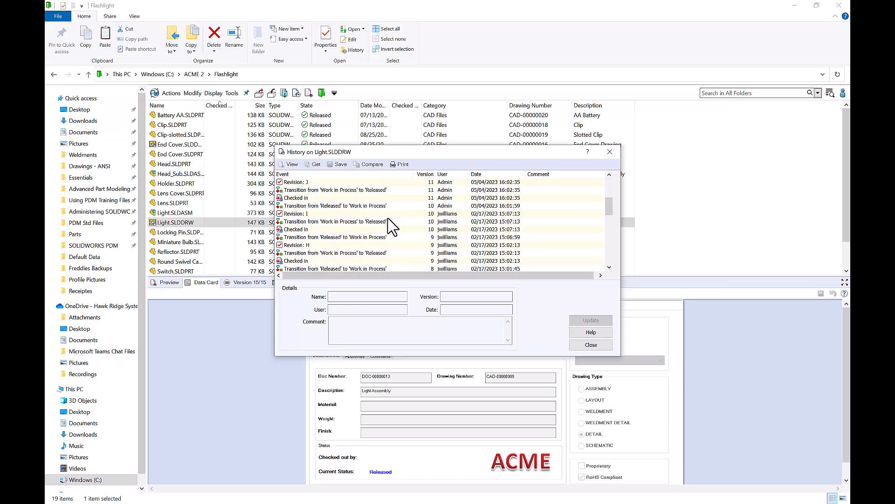
pyautogui.scroll(-5, 392, 227)
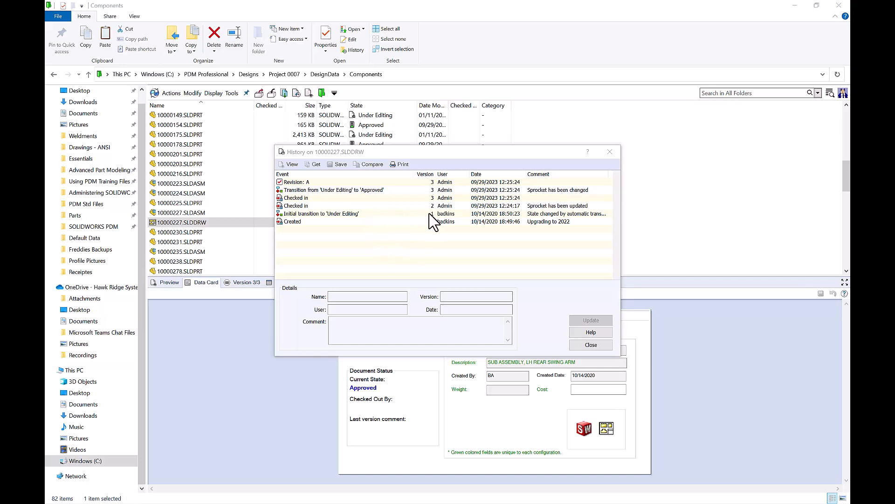
# Start a rollback of drawing 10000227 to its initial transition to 'Under Editing', including the file's references
pyautogui.click(373, 215)
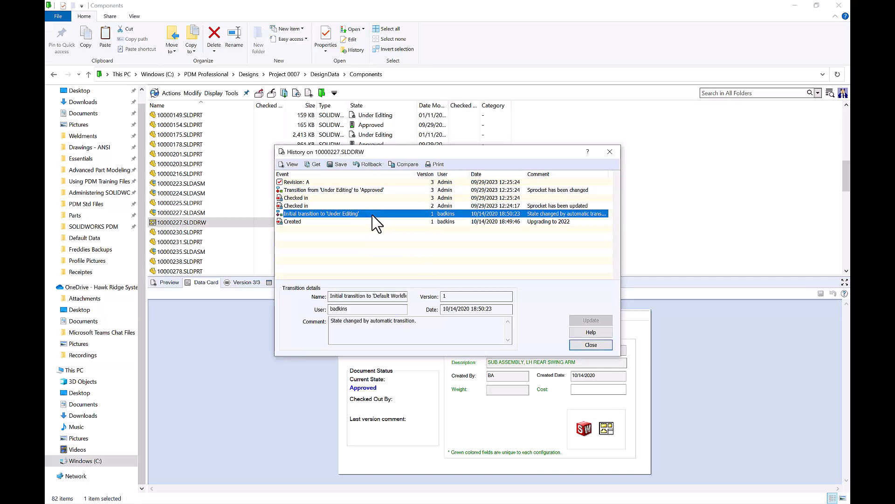
pyautogui.click(367, 165)
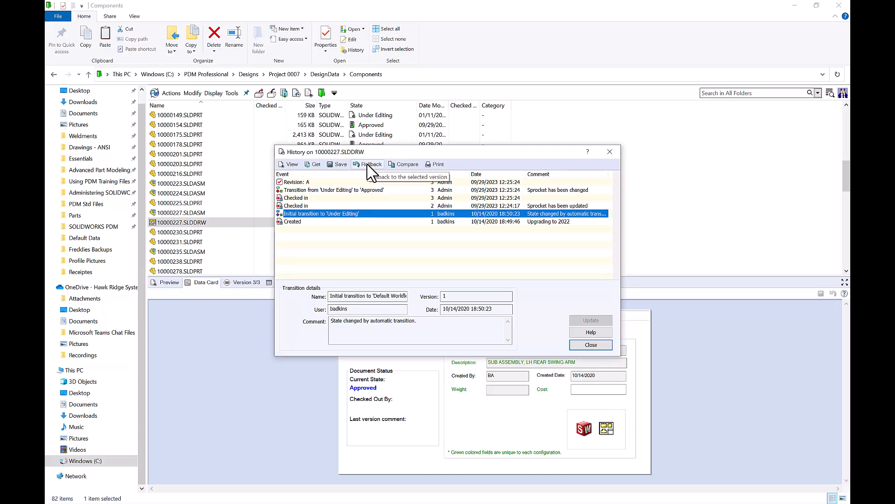
pyautogui.click(367, 164)
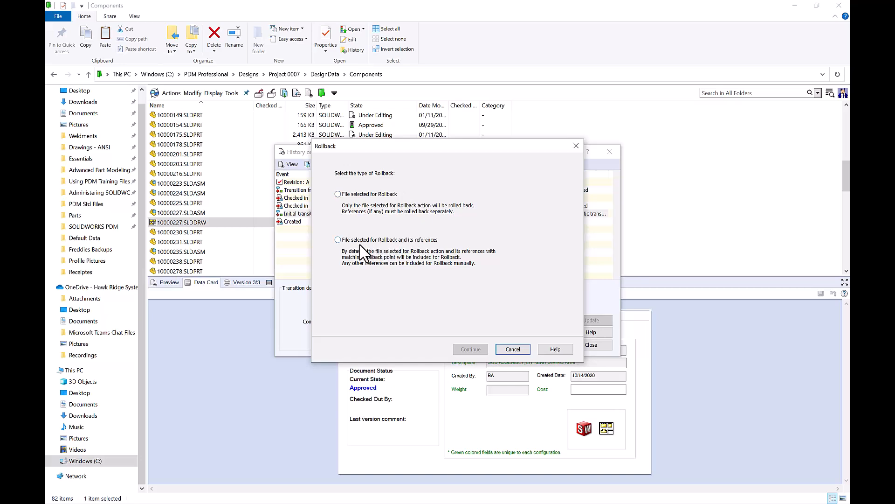
pyautogui.click(338, 239)
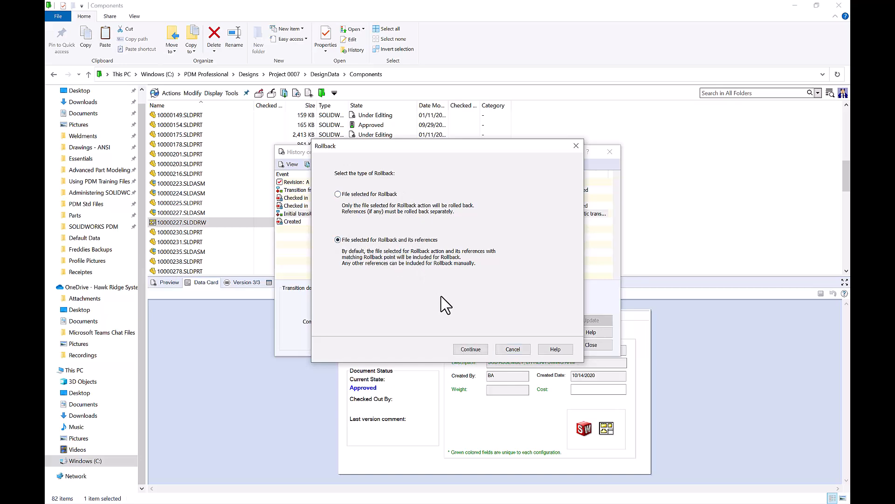
pyautogui.click(464, 347)
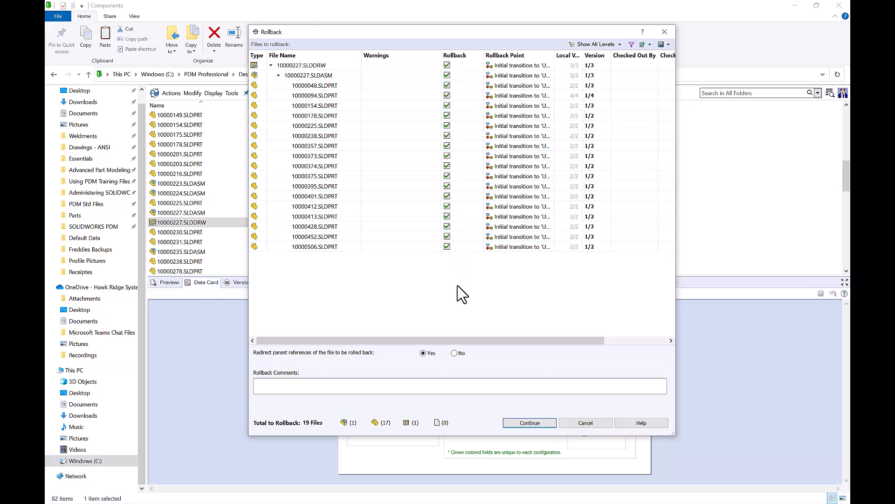
# Roll back the listed files with the comment "Going back to version 1", acknowledge that it cannot be reversed, and check the drawing's state in the vault
pyautogui.click(455, 386)
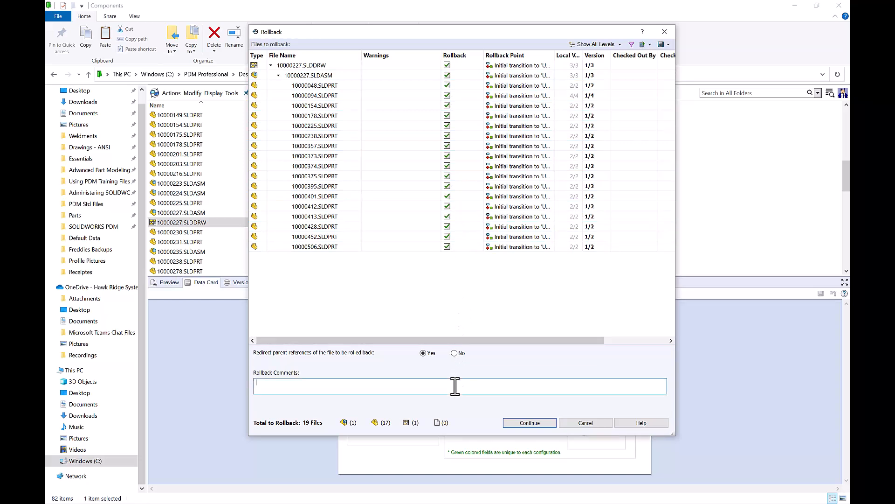
pyautogui.write('Going back to version 1')
pyautogui.click(511, 422)
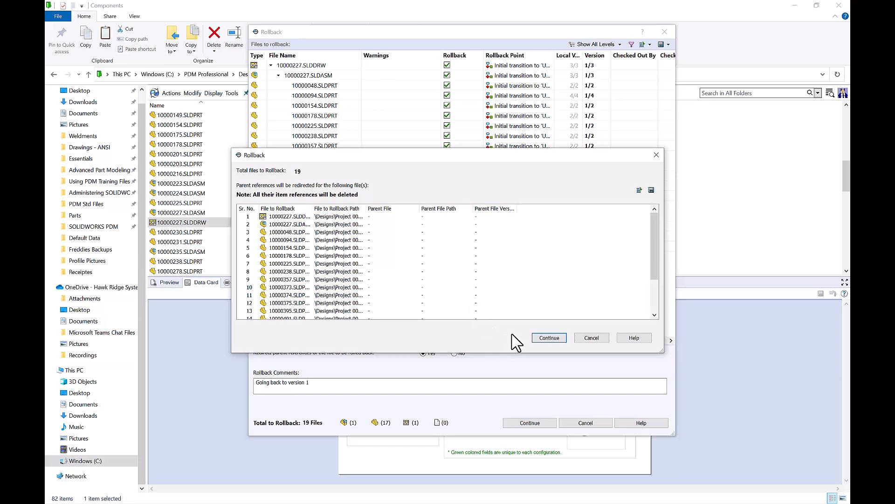
pyautogui.click(547, 339)
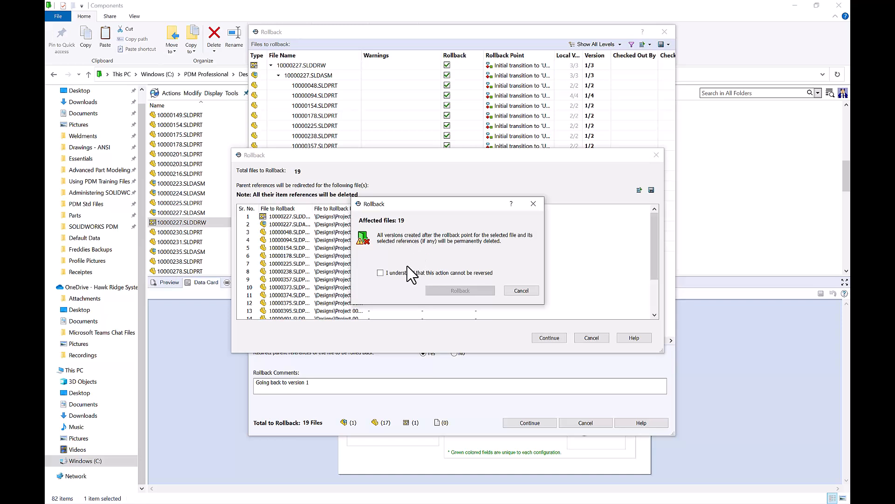
pyautogui.click(380, 273)
pyautogui.click(446, 293)
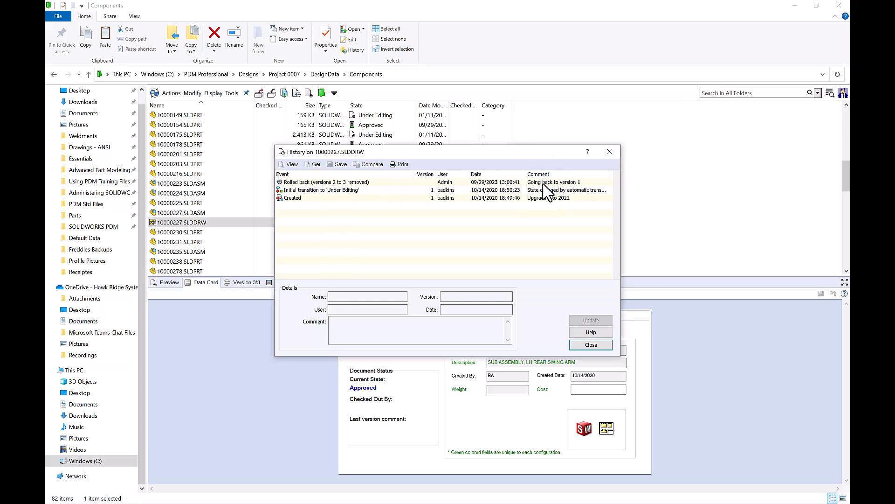
pyautogui.click(584, 345)
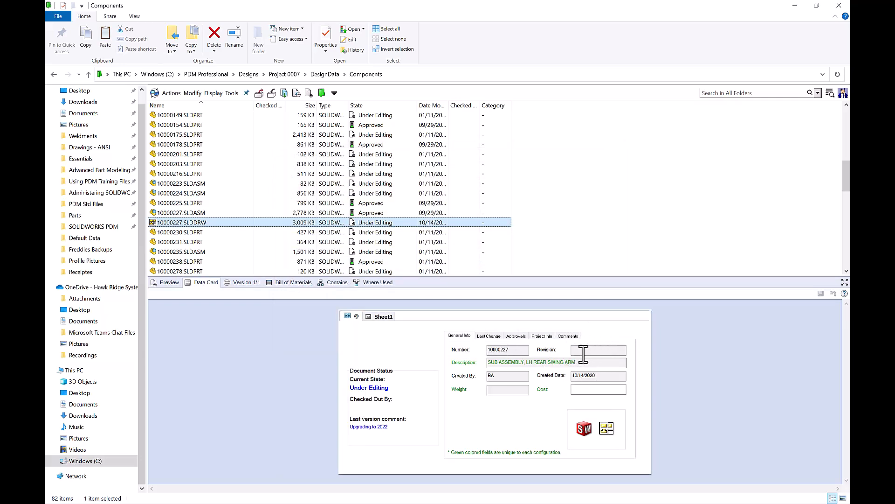
pyautogui.click(380, 224)
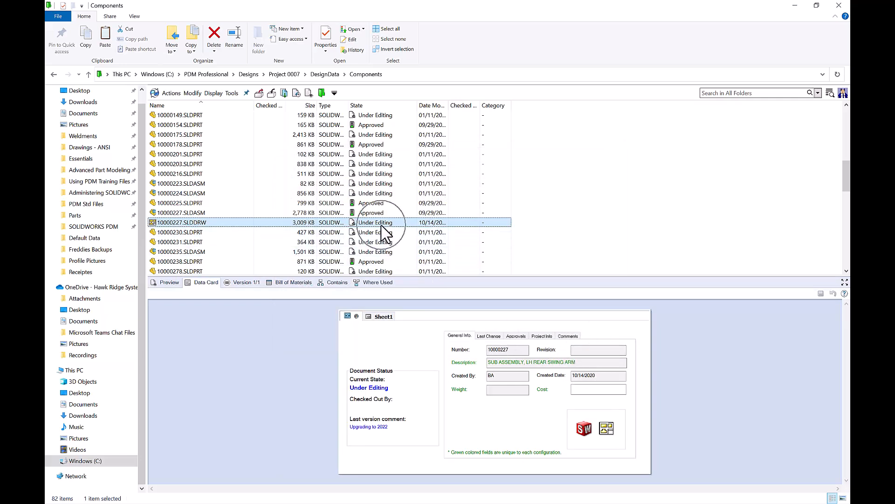